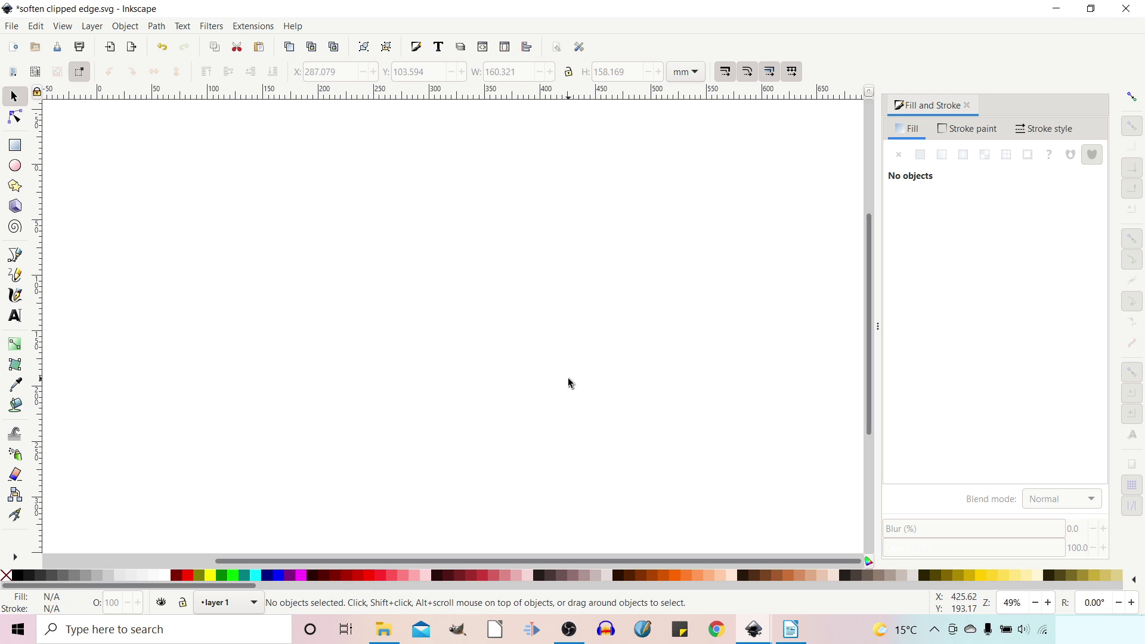
Draw a red ellipse near the page centre and a larger overlapping one, then select both
left_click(14, 166)
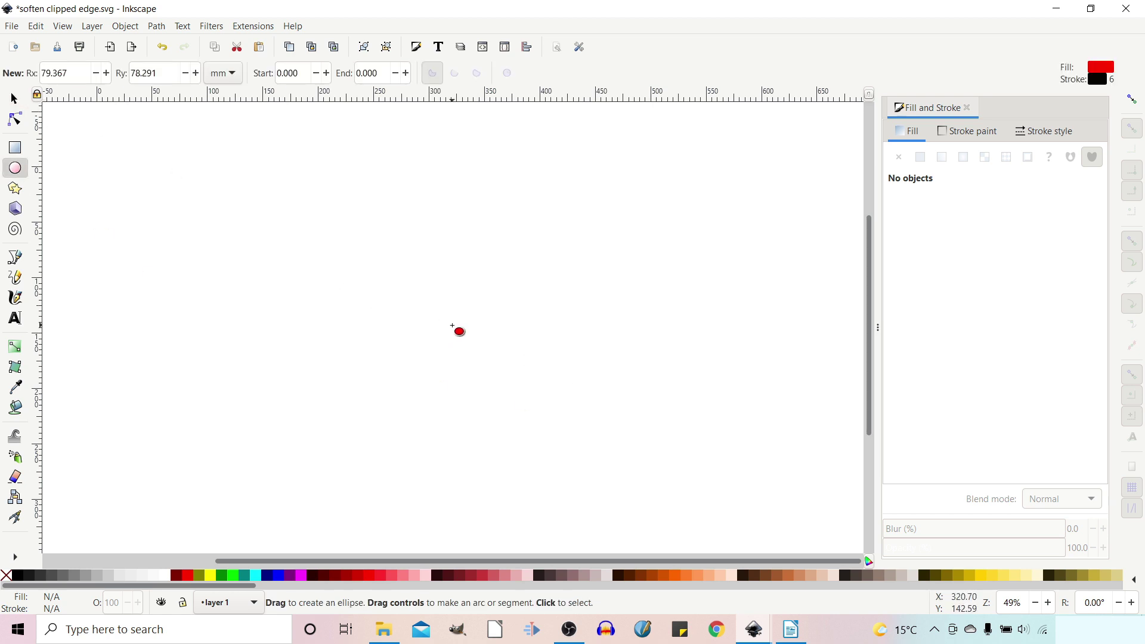
left_click_drag(451, 325, 611, 478)
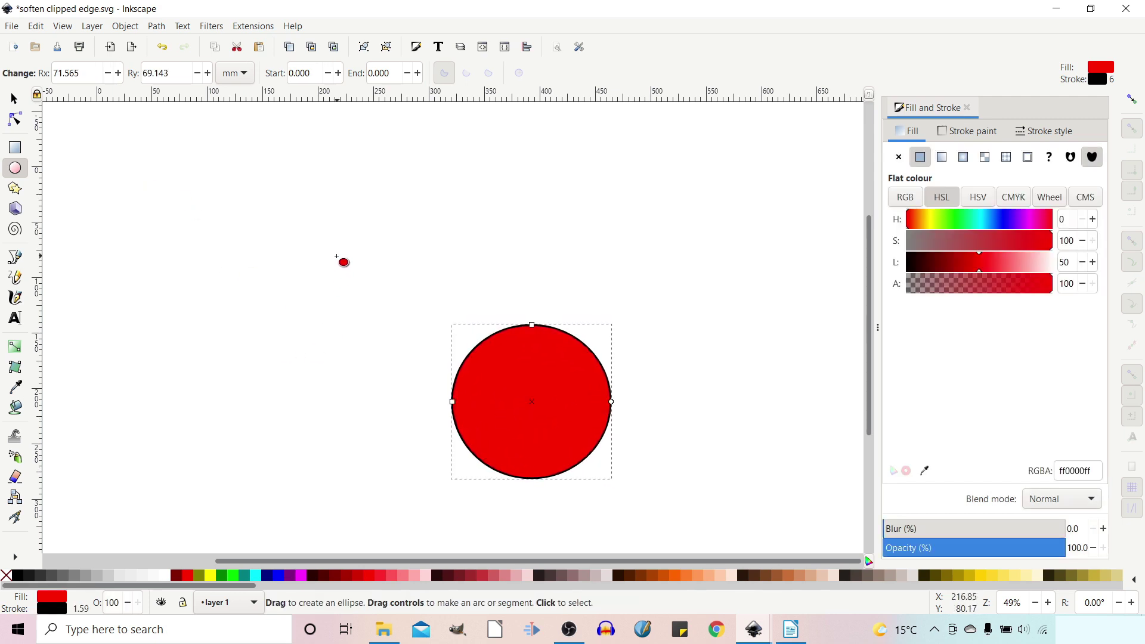
left_click_drag(333, 254, 582, 487)
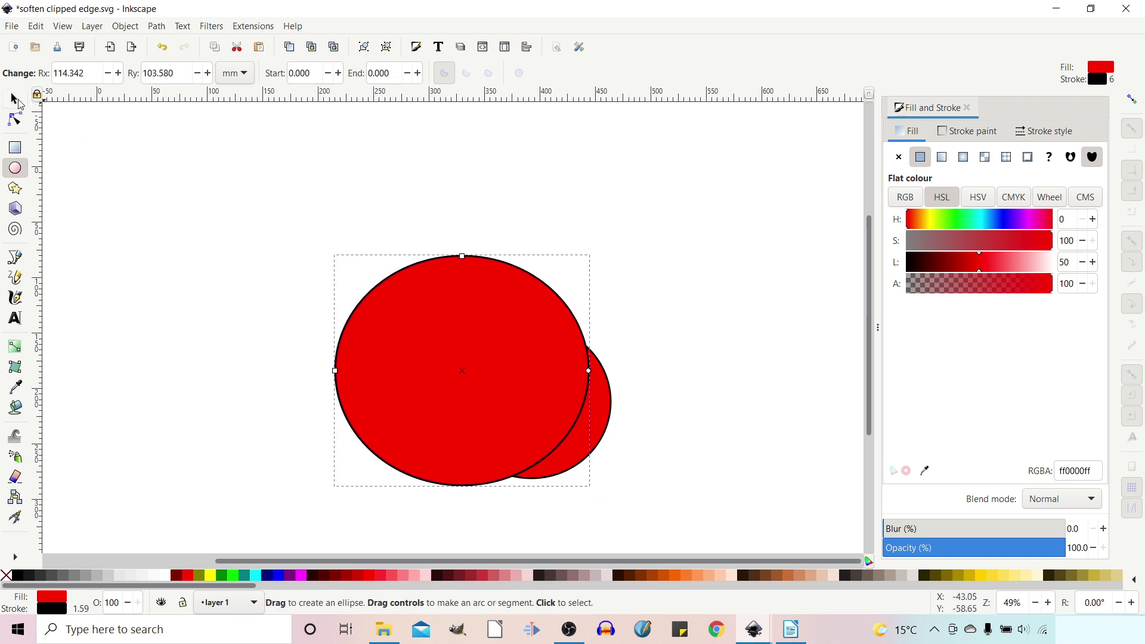
left_click(14, 98)
left_click_drag(283, 238, 659, 537)
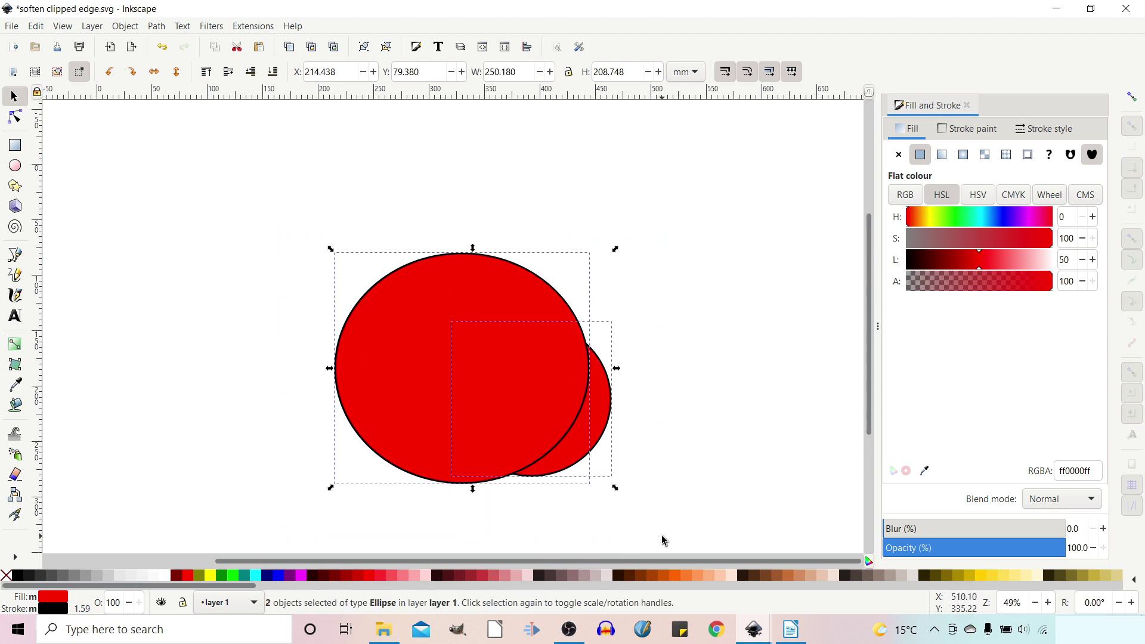
Apply Object > Clip > Set so one ellipse clips the other
left_click(124, 26)
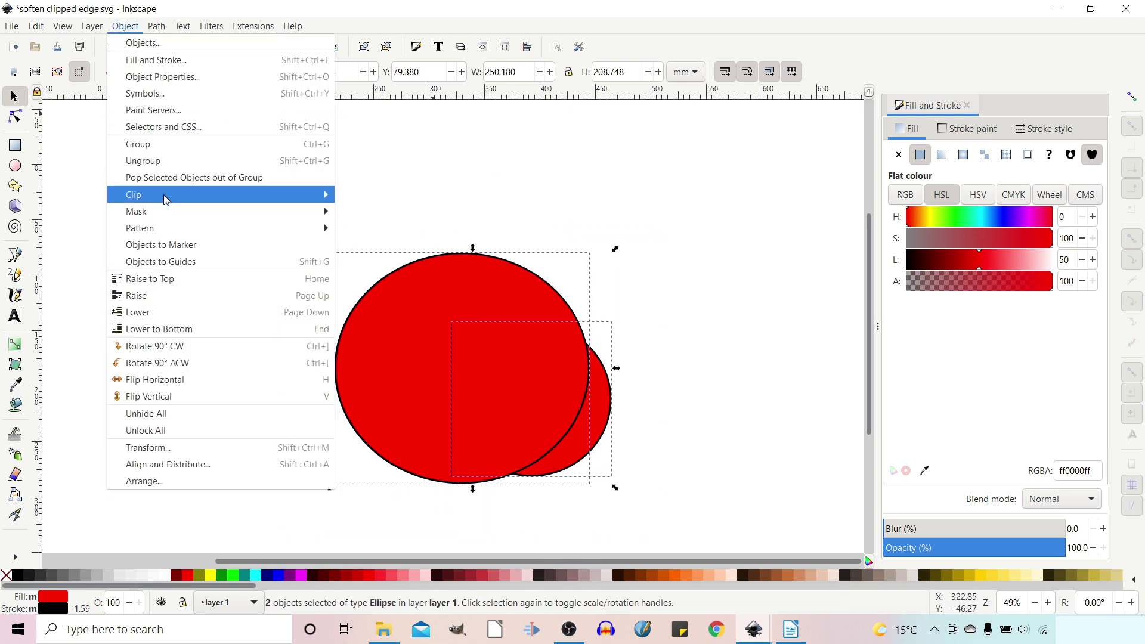
mouse_move(166, 196)
left_click(379, 199)
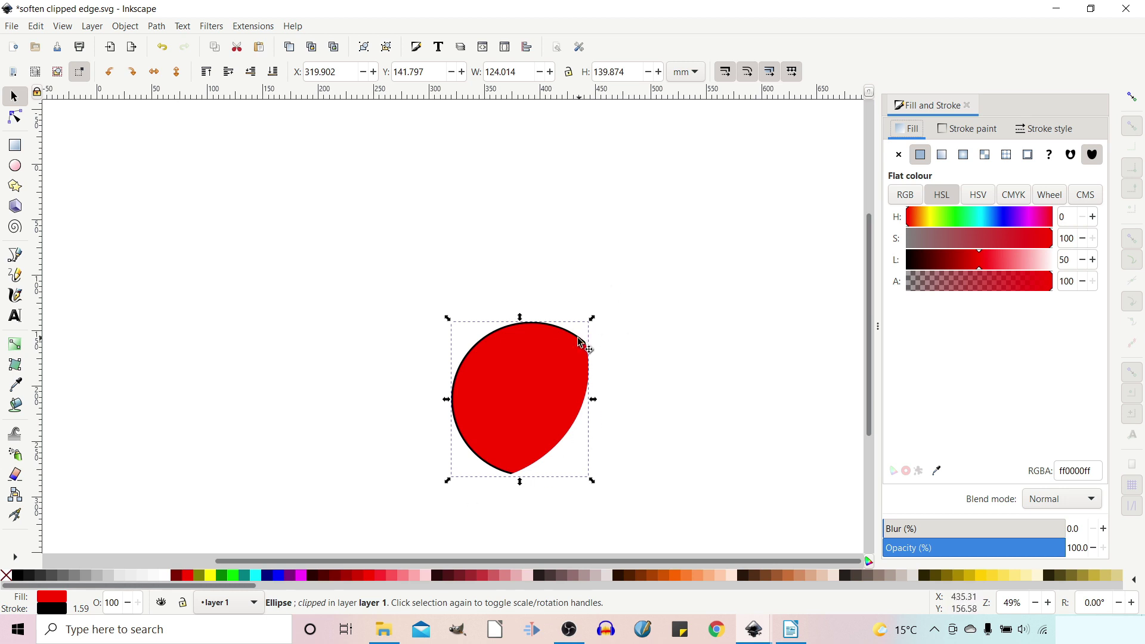
Raise the clipped ellipse's Blur slider in Fill and Stroke to about 43%
left_click_drag(936, 529, 962, 535)
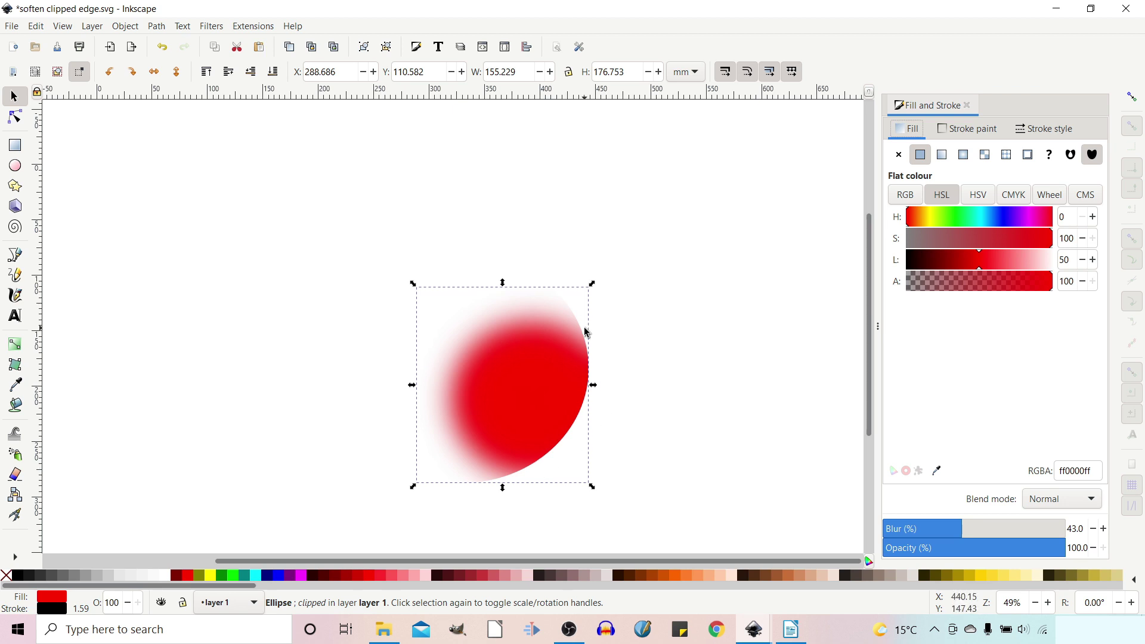
Open the Objects dialog from the Object menu, showing path2173 in layer 1
left_click(126, 27)
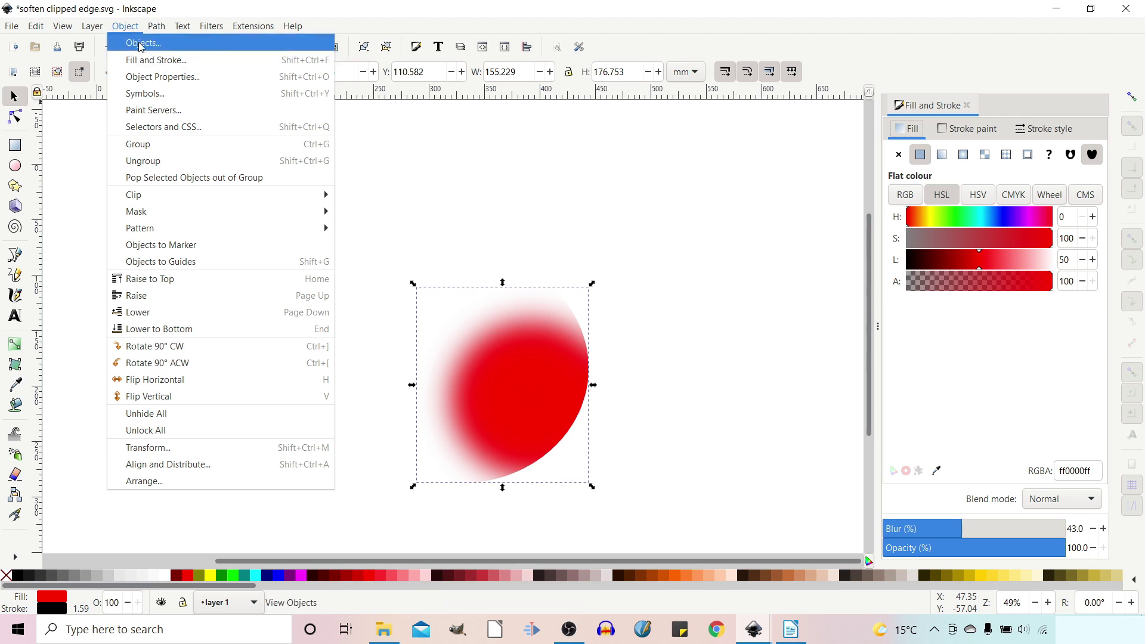
left_click(141, 44)
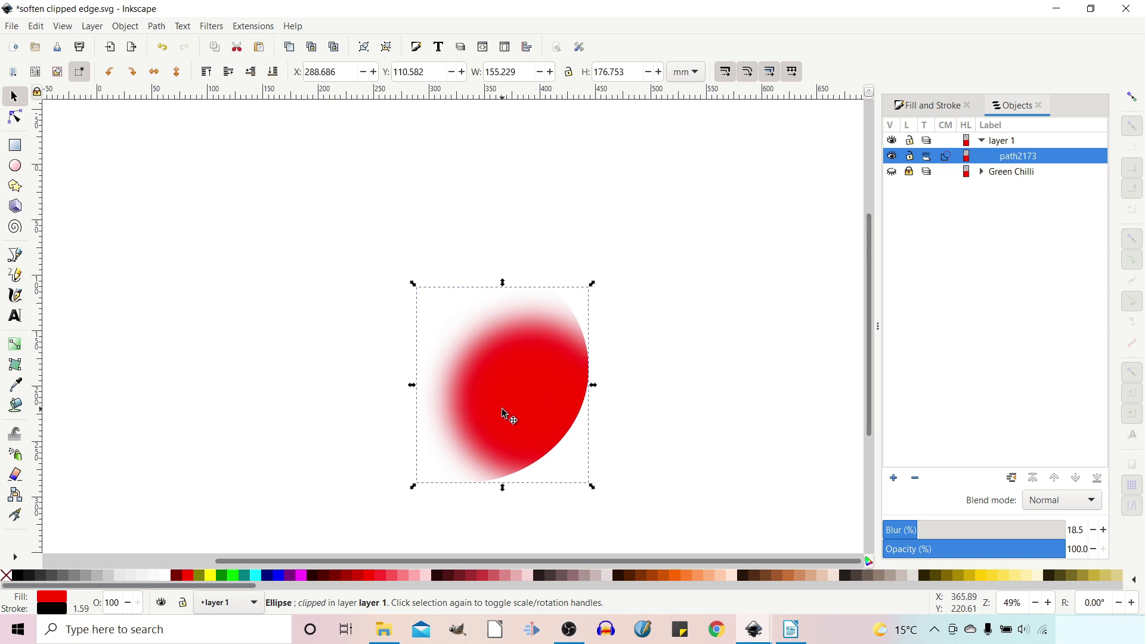
Group the blurred shape as g2270 and give the group a 2.6% blur
left_click(365, 47)
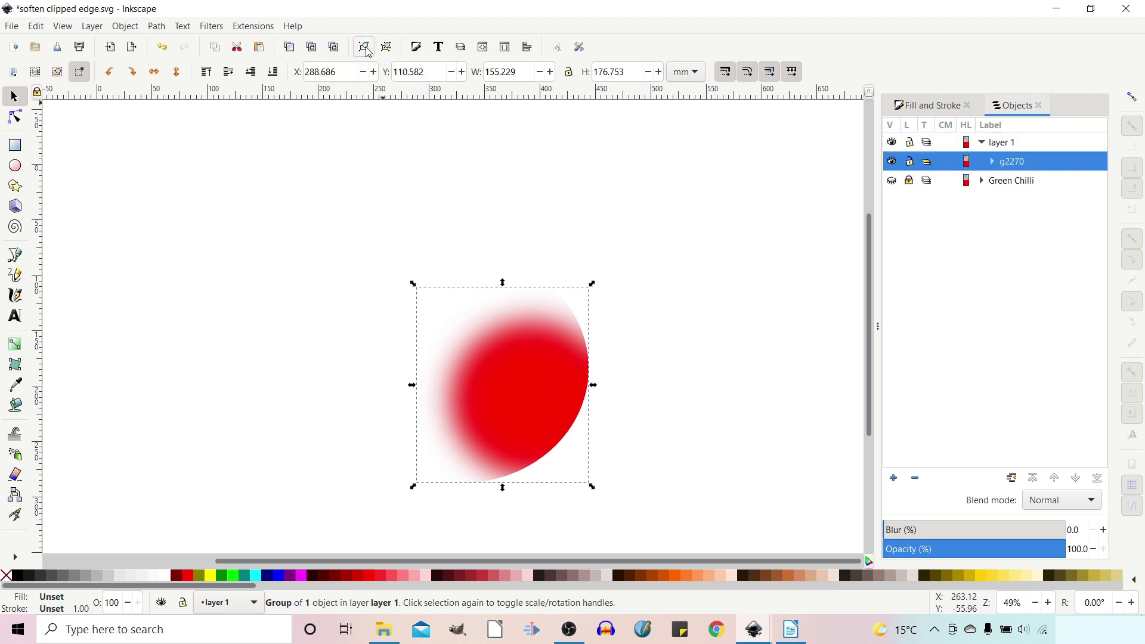
left_click(993, 162)
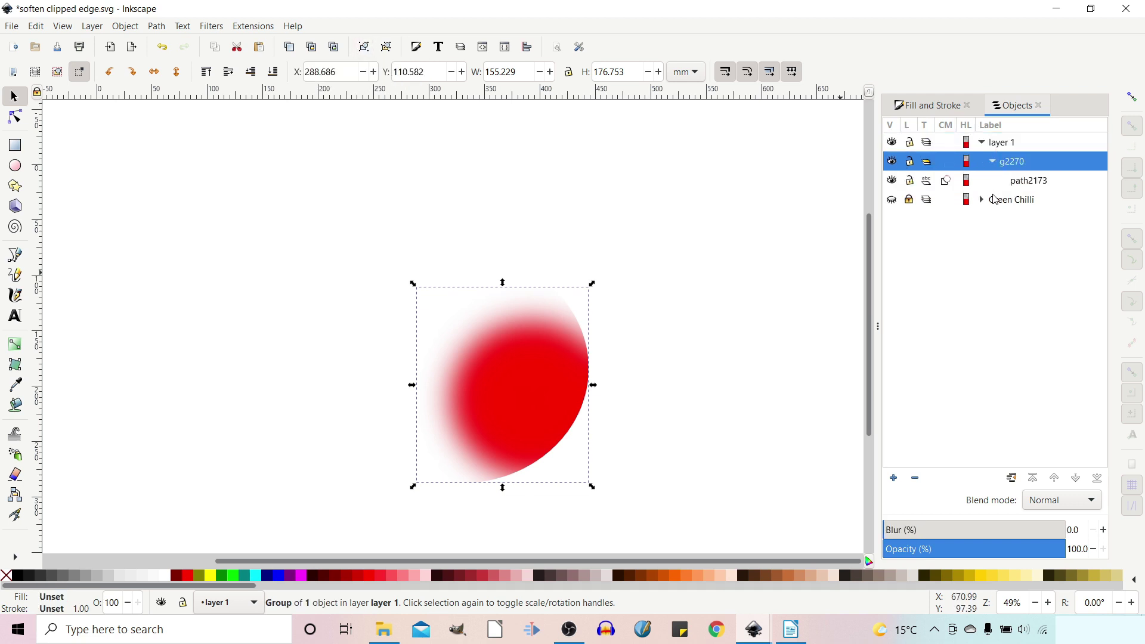
left_click(993, 162)
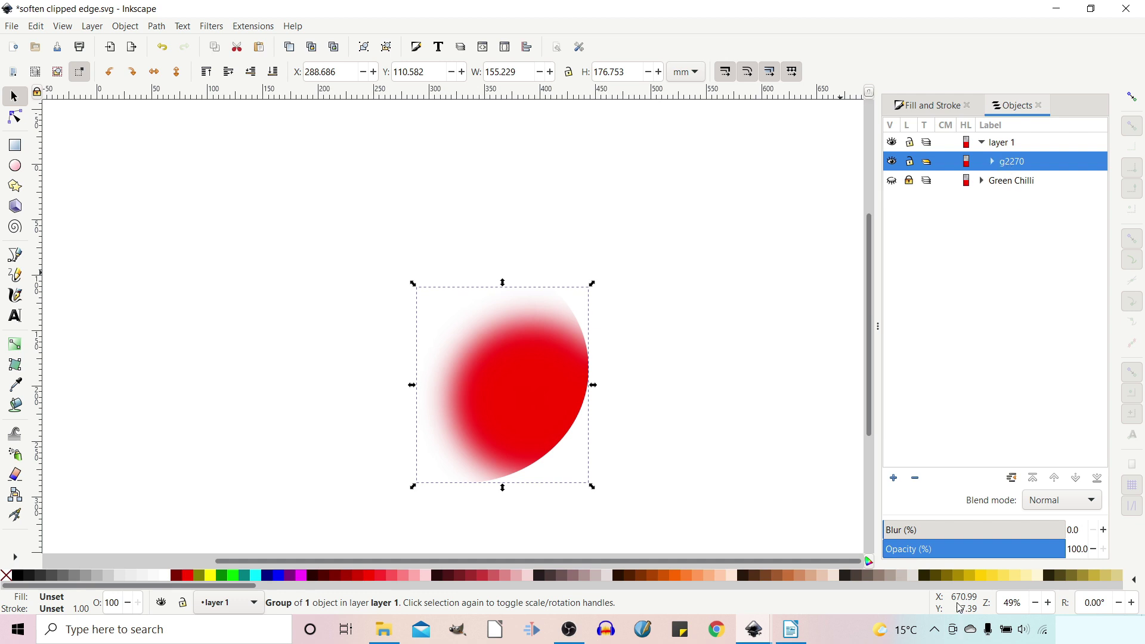
left_click(893, 531)
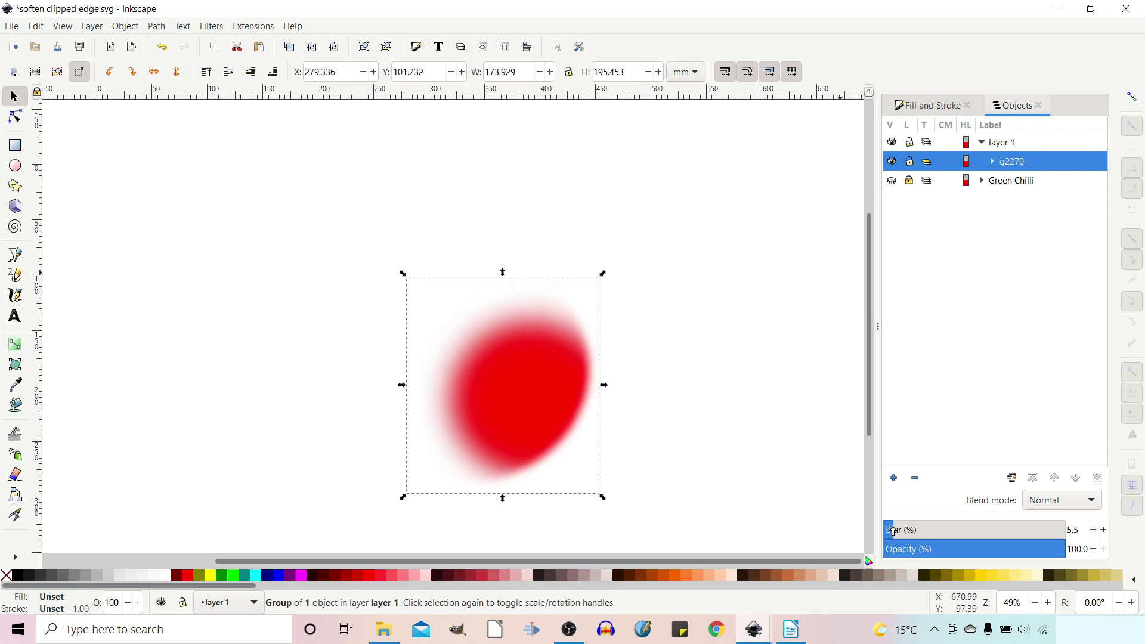
left_click_drag(893, 531, 888, 532)
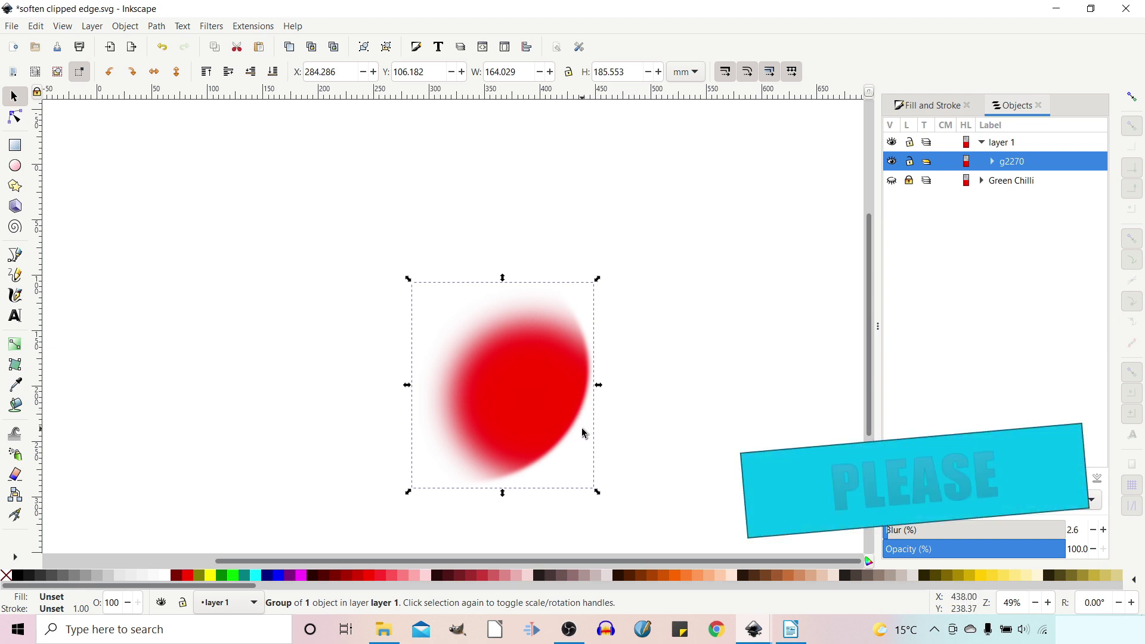
Draw a square and a star, filling the star yellow and the square Aqua
left_click(14, 145)
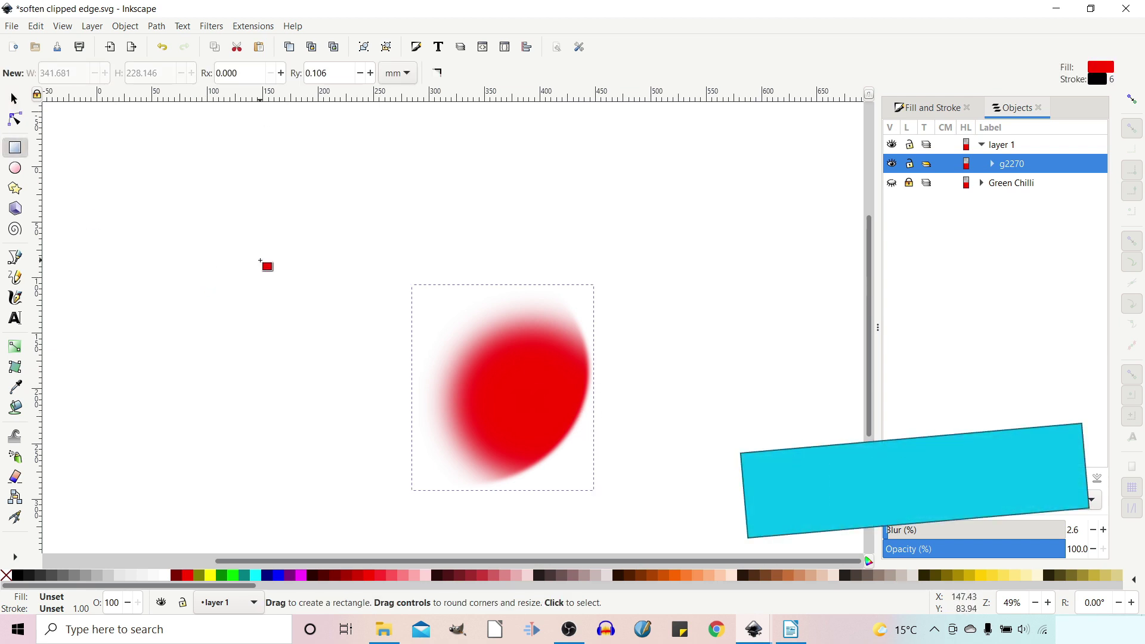
left_click_drag(222, 227, 326, 327)
left_click(15, 189)
left_click_drag(264, 403, 323, 455)
left_click(210, 576)
key("s")
left_click(283, 272)
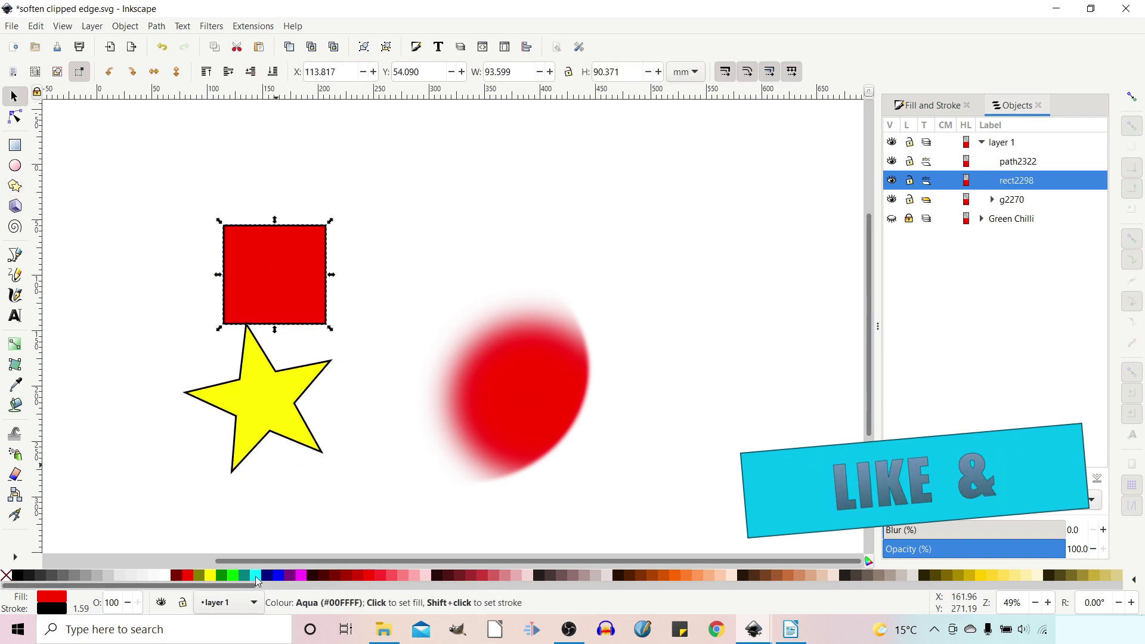
left_click(256, 576)
Lower the square beneath the red group, placing it left and the star right of the shape
left_click_drag(281, 410, 668, 453)
left_click(276, 302)
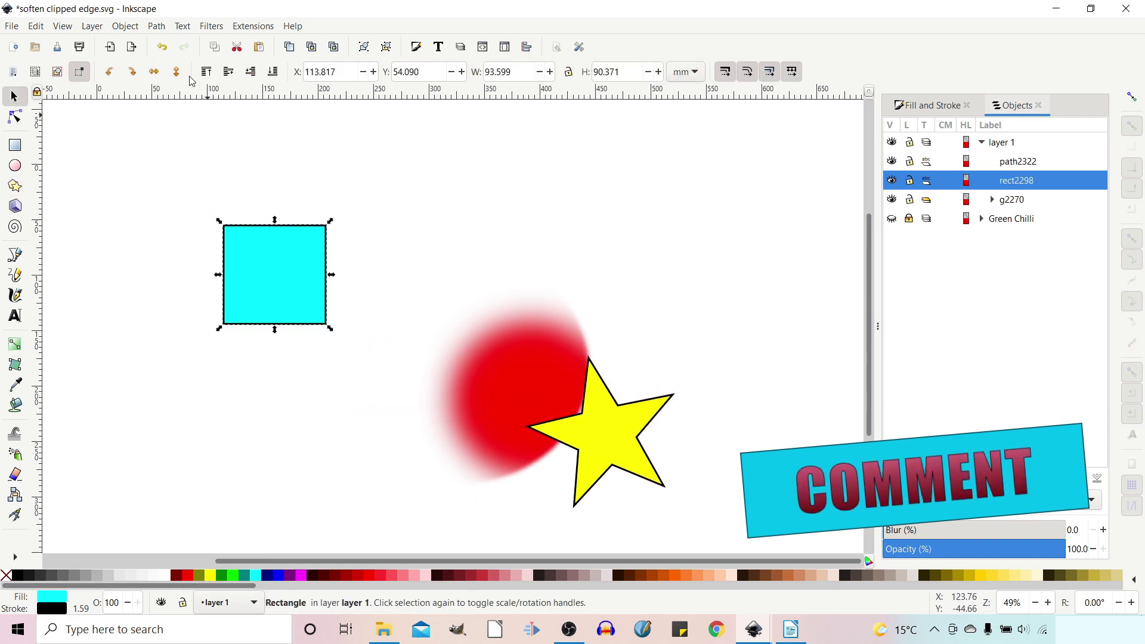
left_click(273, 72)
left_click_drag(287, 267, 496, 324)
key("ctrl+z")
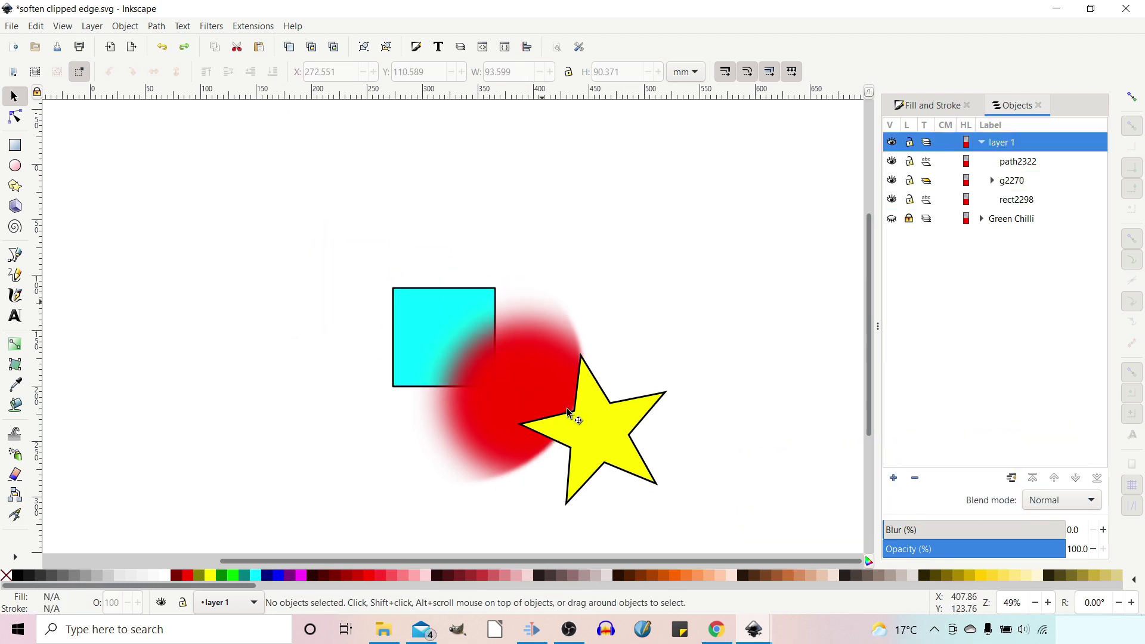
left_click_drag(613, 453, 799, 473)
left_click_drag(417, 312, 279, 275)
left_click(1009, 185)
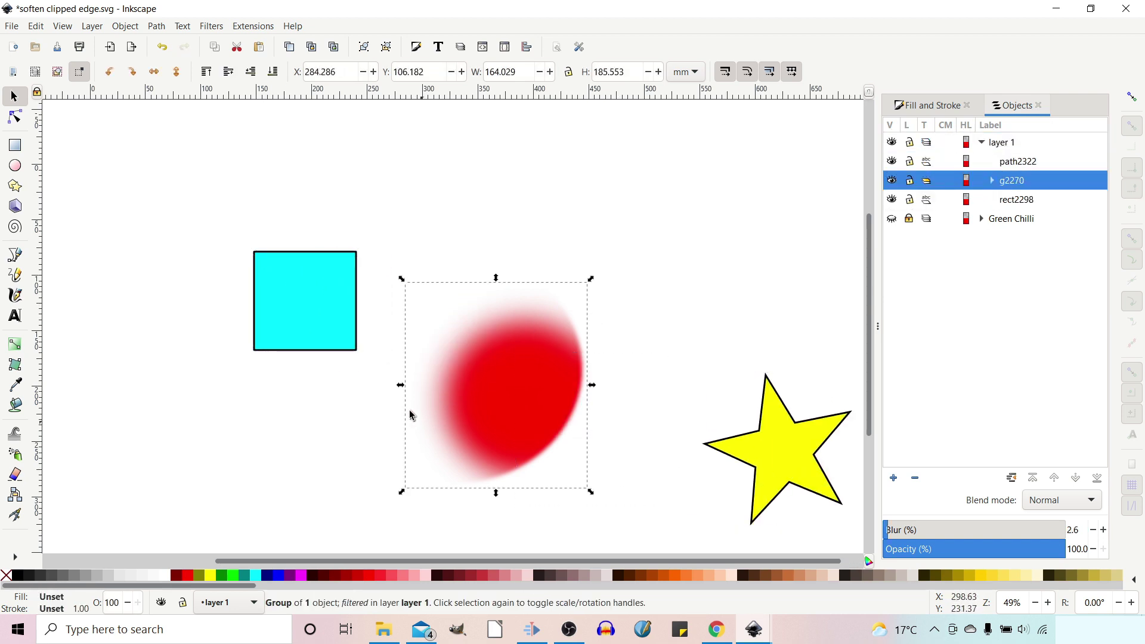
left_click(1008, 196)
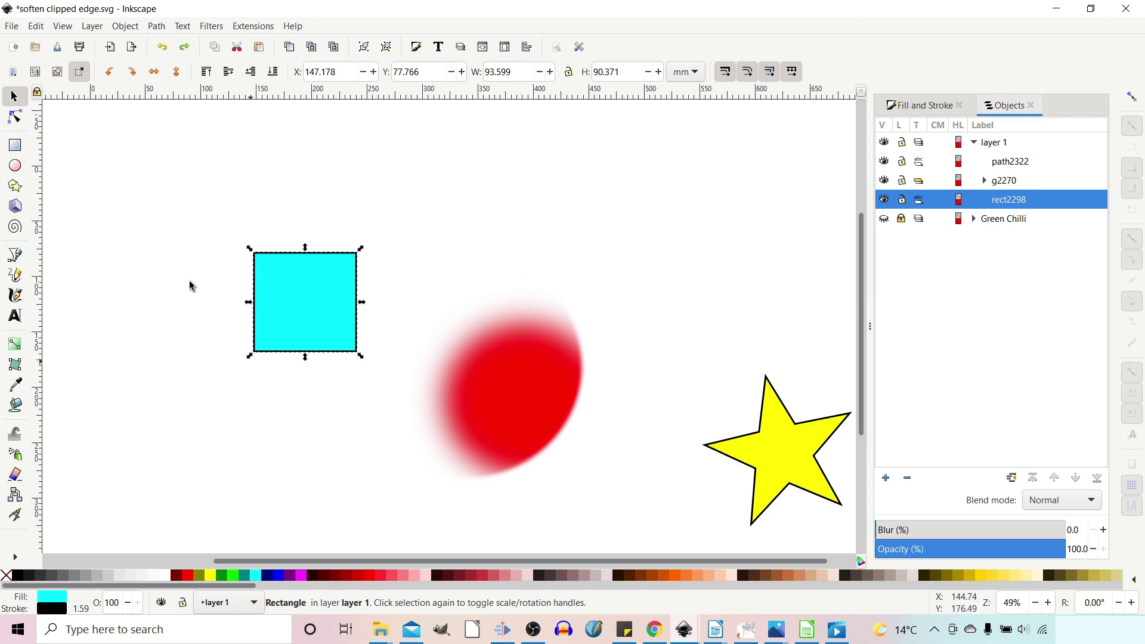
Draw a wide ellipse stretching across the blurred red shape
left_click(15, 166)
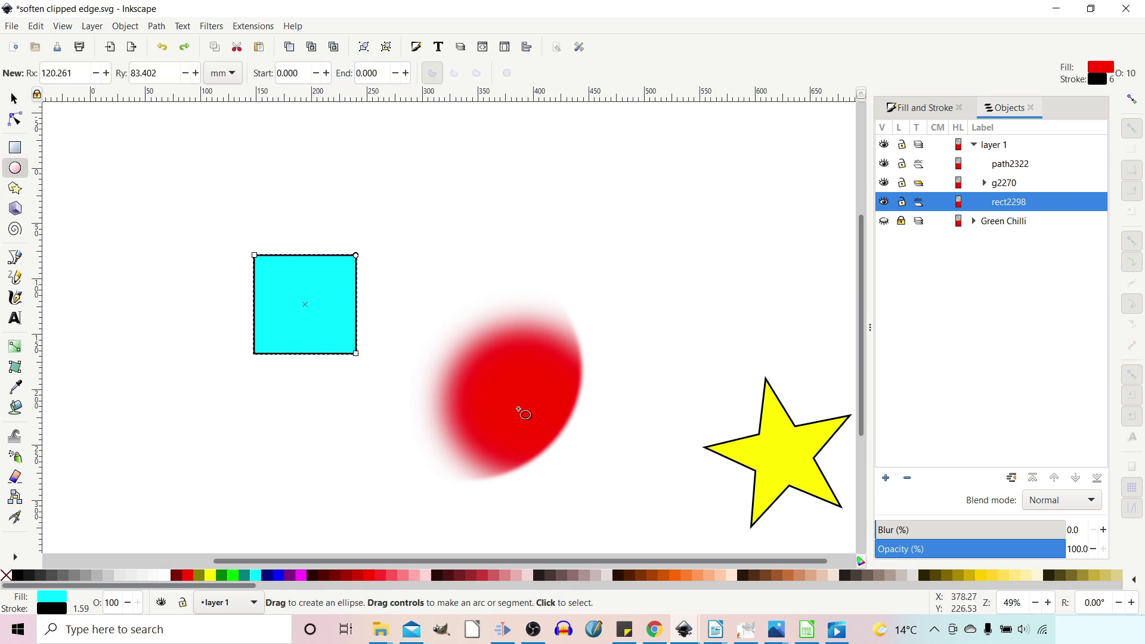
left_click_drag(398, 279, 686, 445)
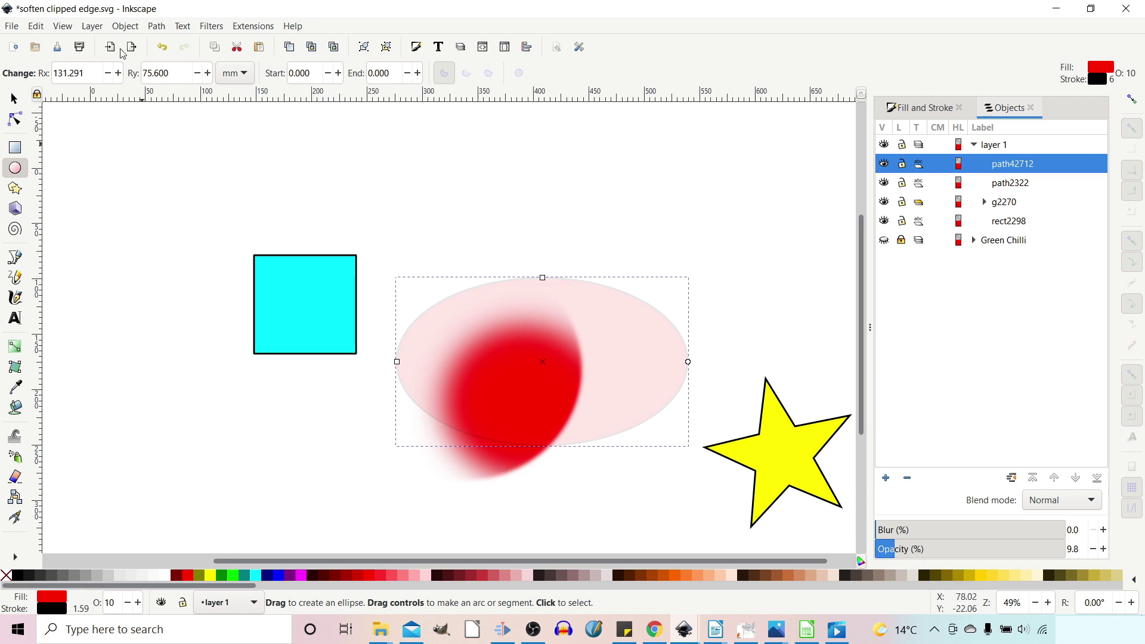
Select group g2270 plus the faint ellipse and apply Object > Clip > Set
left_click(14, 97)
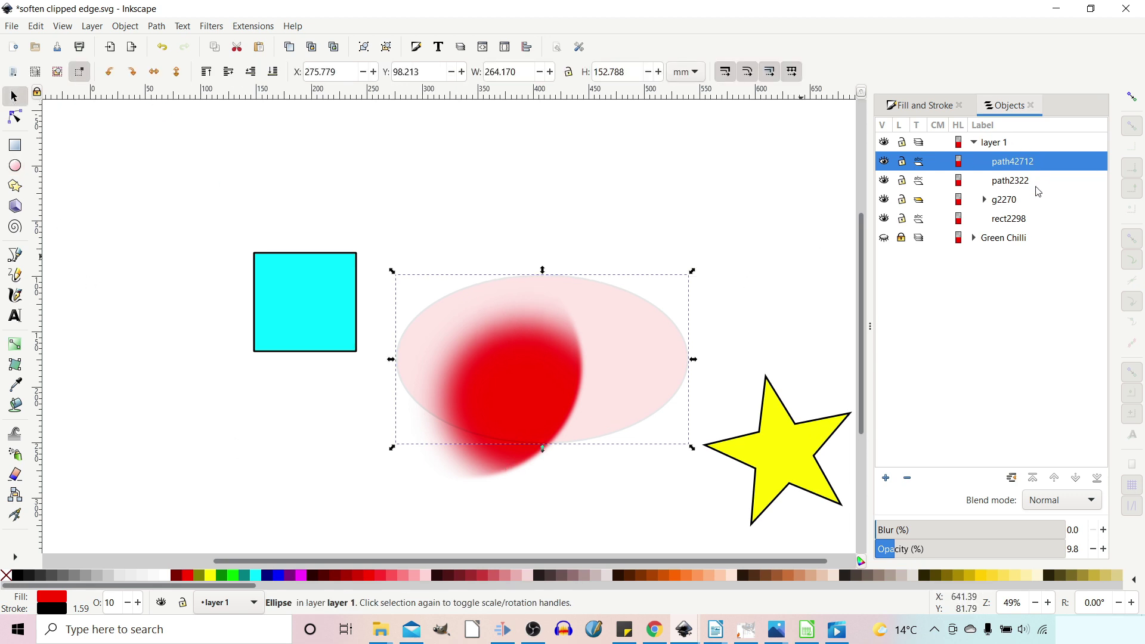
left_click(1007, 202)
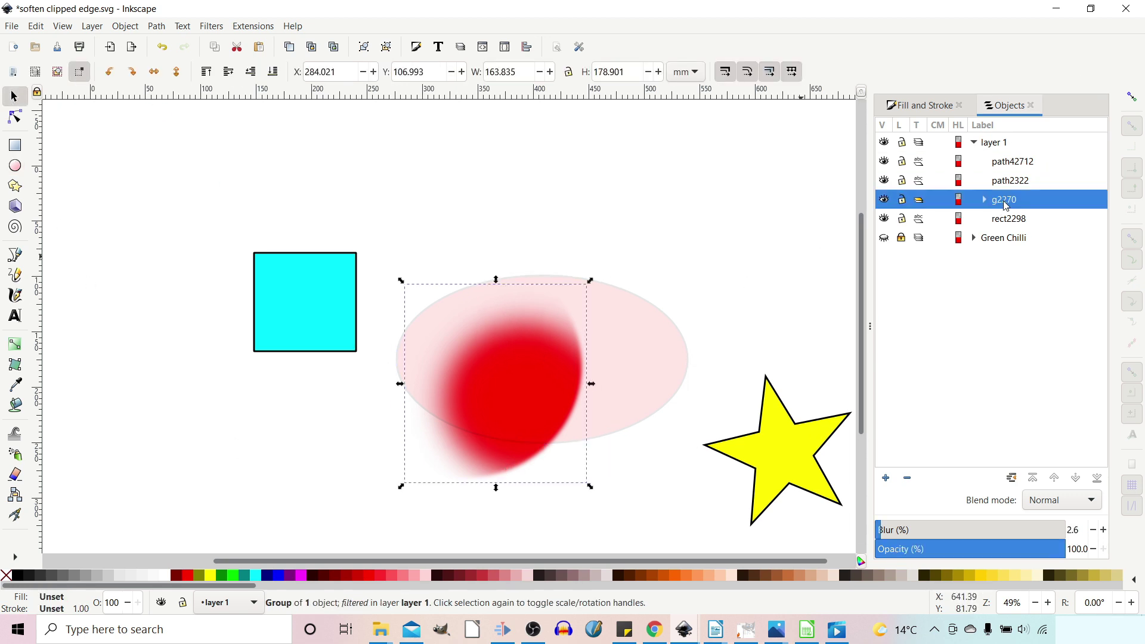
left_click(629, 341, "shift")
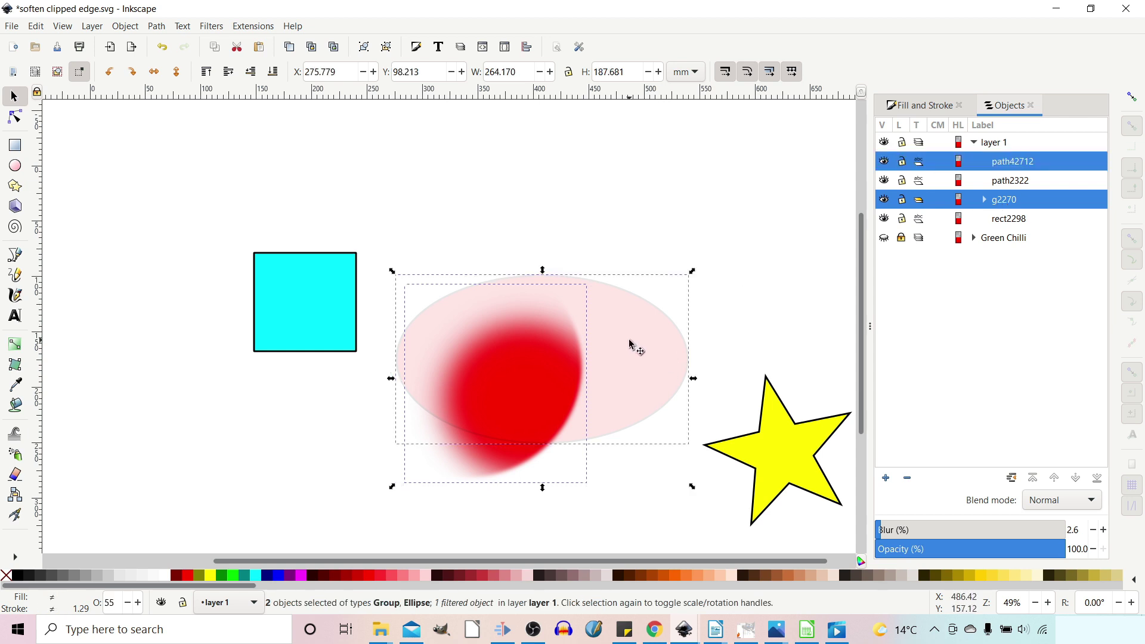
left_click(123, 26)
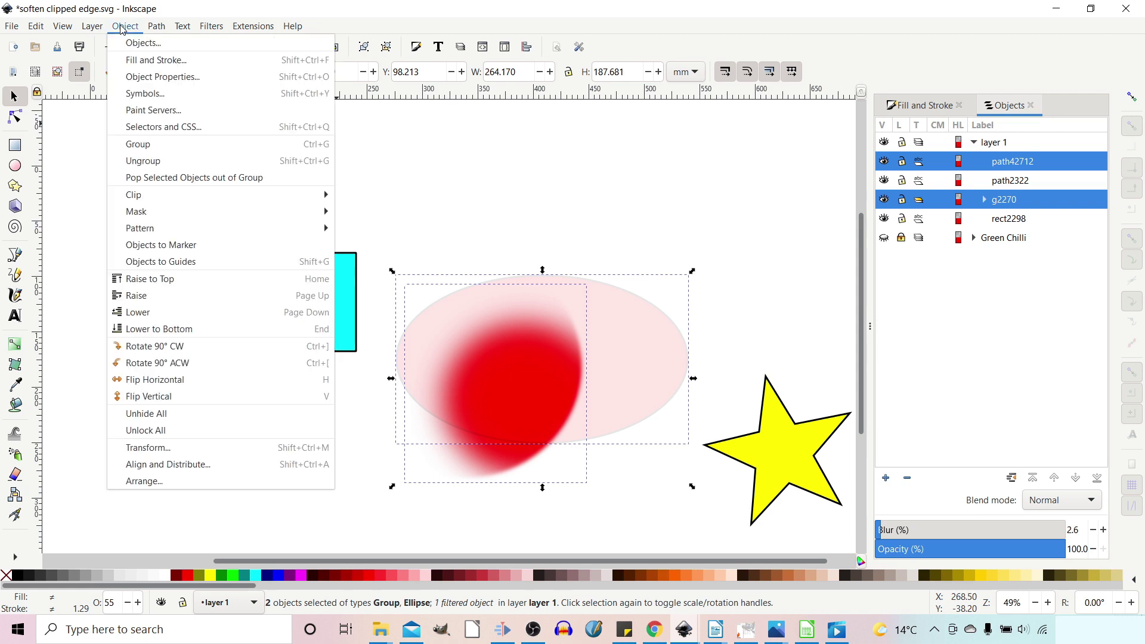
mouse_move(236, 200)
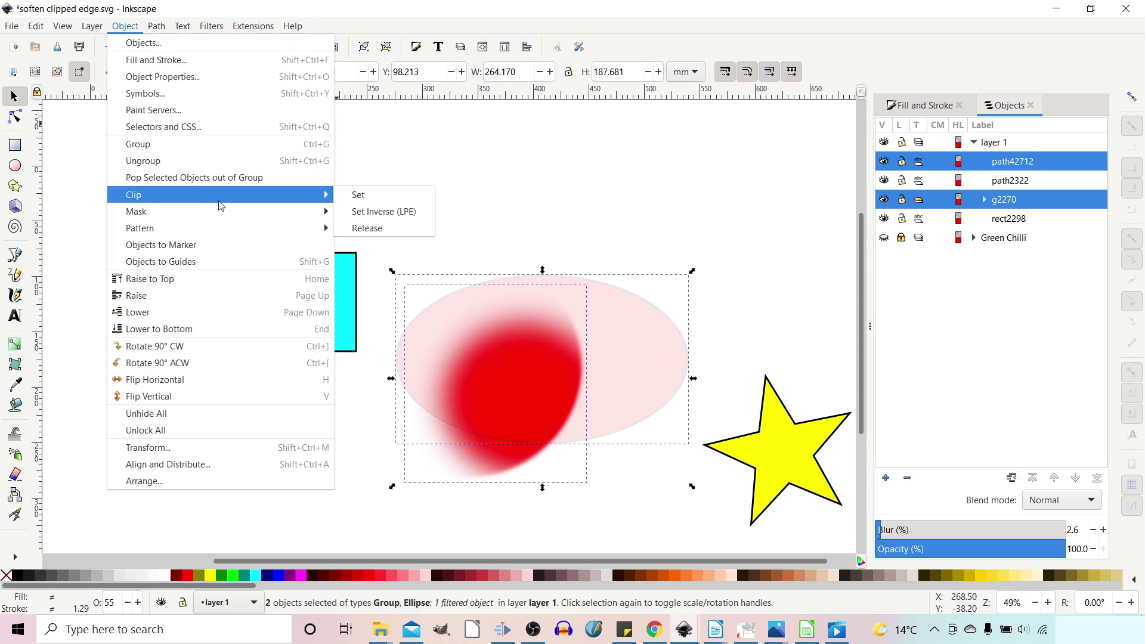
left_click(361, 196)
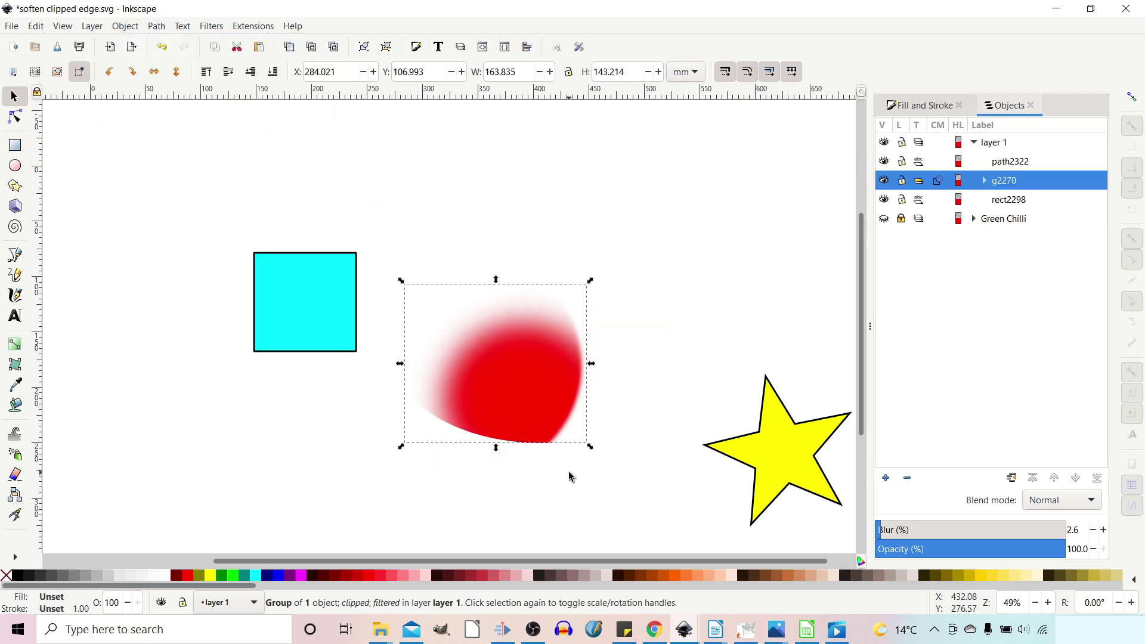